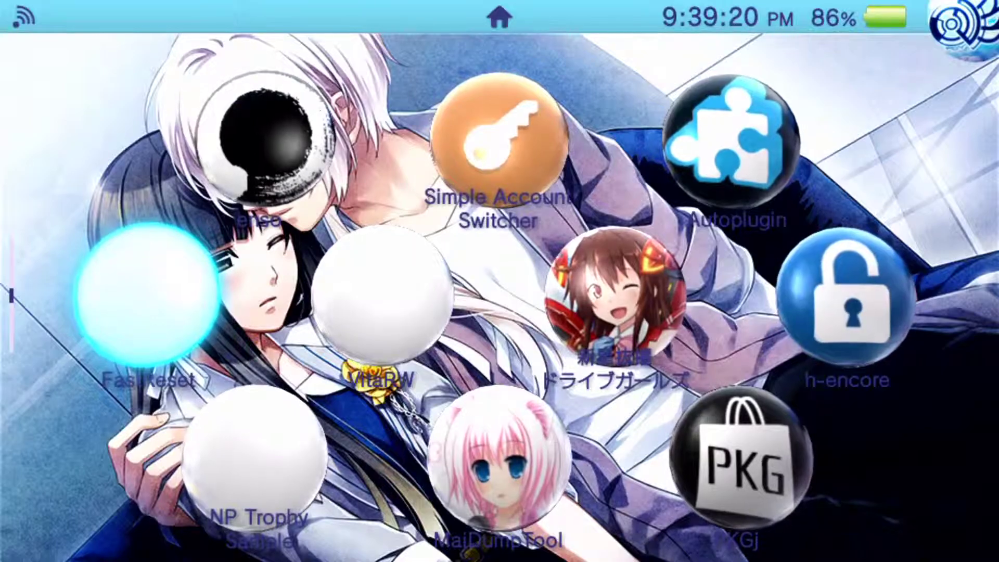
Launch VitaShell from the PS Vita home screen
scroll(499, 297, down, 1)
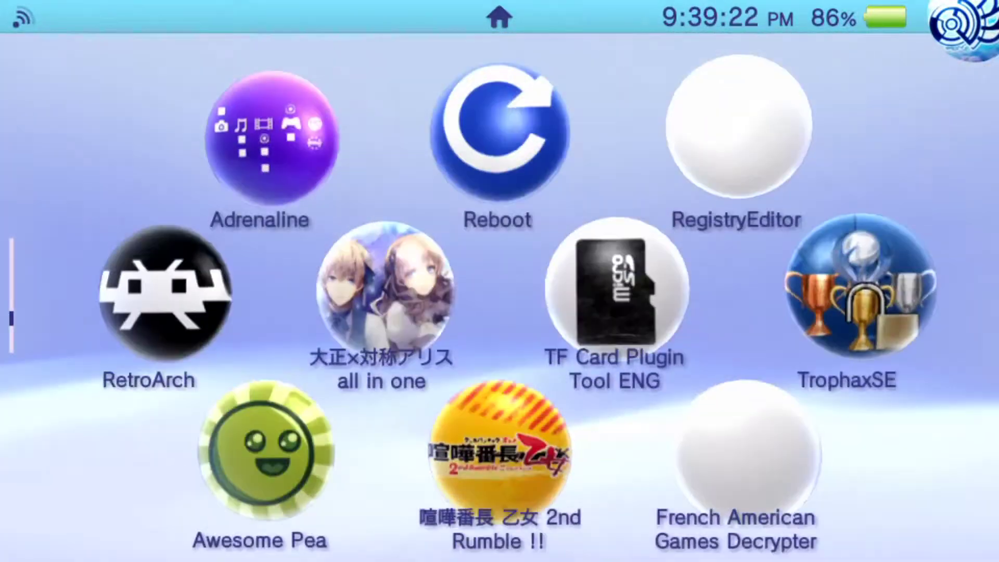
scroll(499, 297, down, 1)
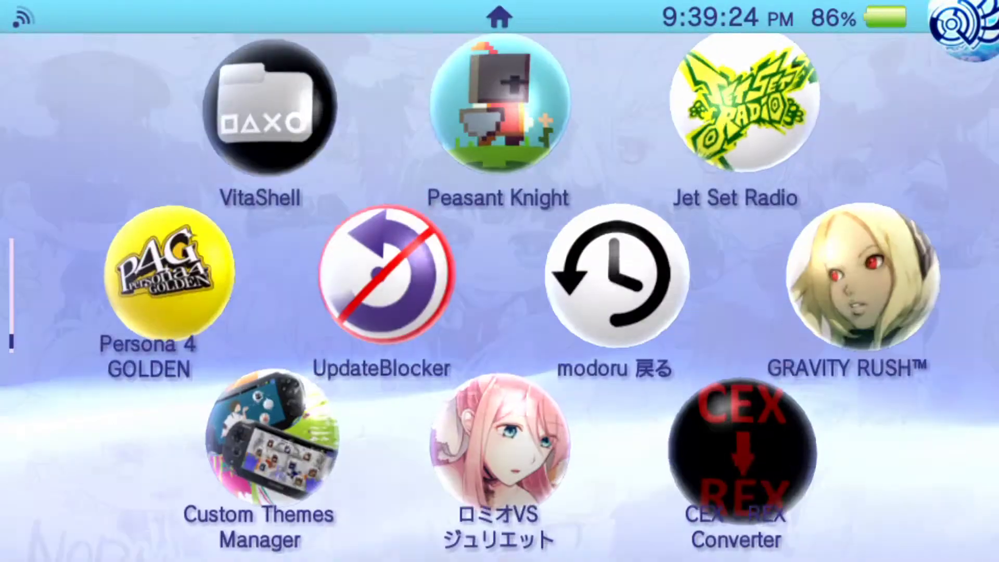
click(272, 104)
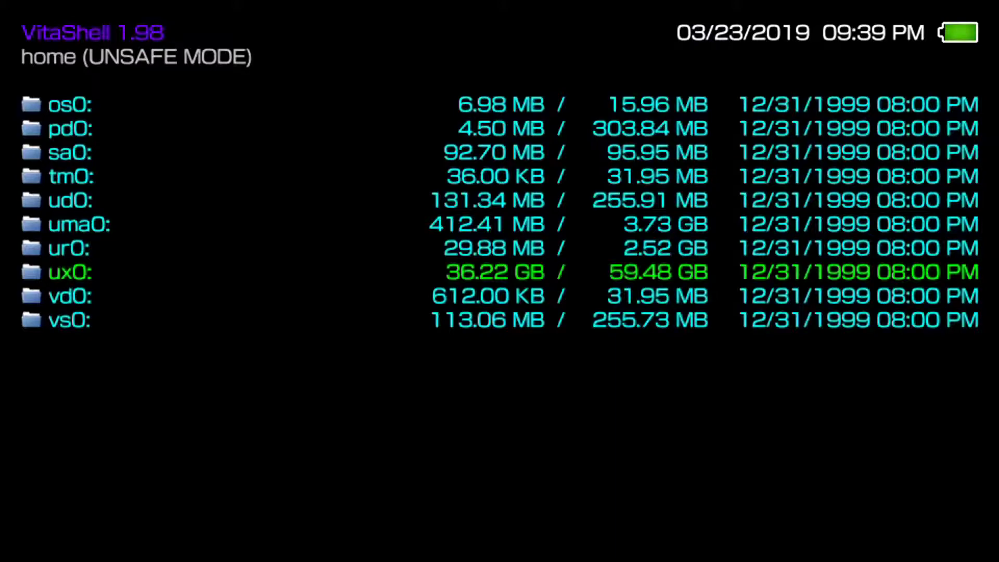
Open the music folder on the ux0: partition
key(Down)
key(Up)
key(Return)
key(Down)
key(Down)
key(Down)
key(Down)
key(Down)
key(Down)
key(Down)
key(Down)
key(Down)
key(Down)
key(Down)
key(Down)
key(Down)
key(Down)
key(Down)
key(Down)
key(Down)
key(Down)
key(Down)
key(Down)
key(Down)
key(Down)
key(Down)
key(Down)
key(Return)
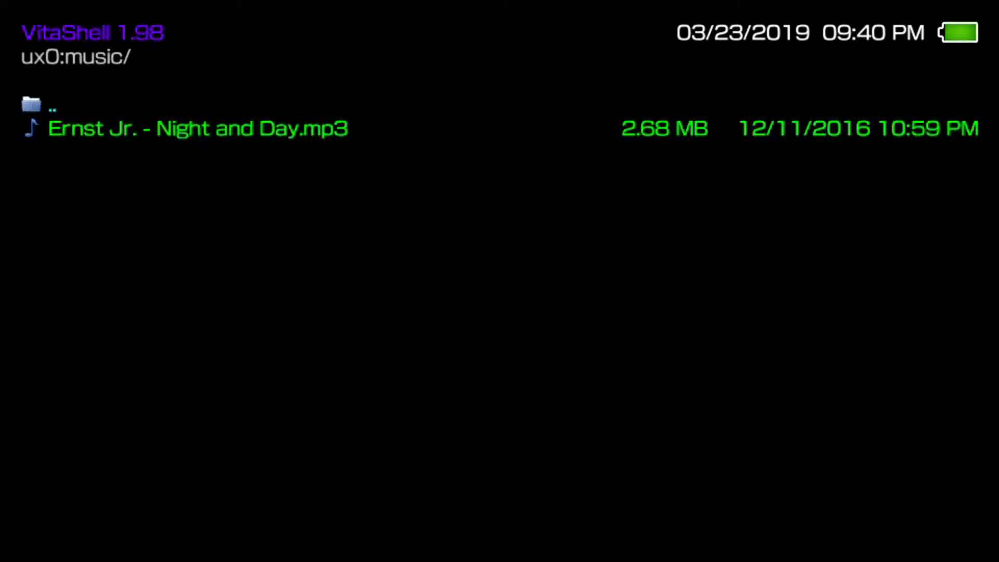
Check the SELECT button's FTP assignment in the main settings and start the FTP server
key(Return)
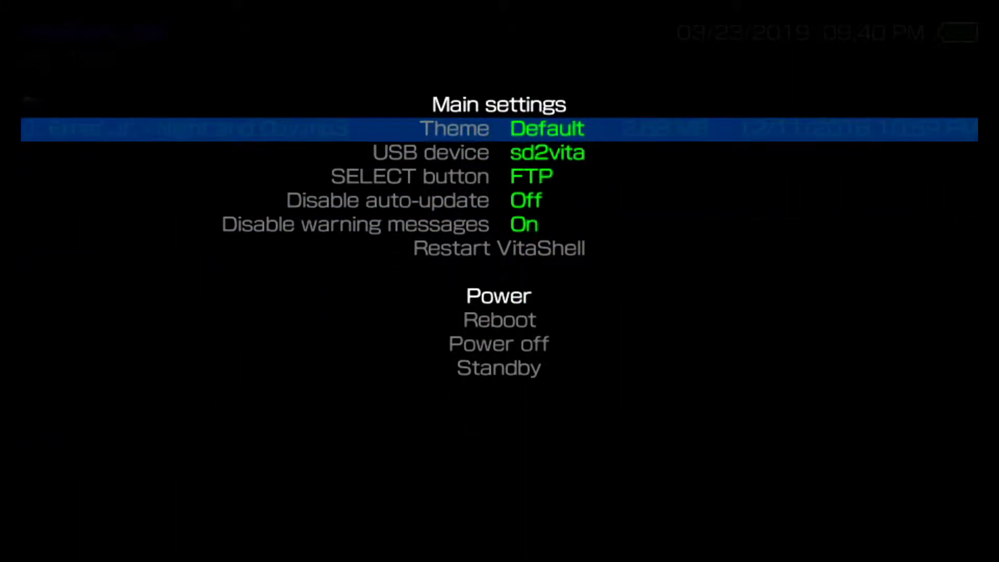
key(Down)
key(Down)
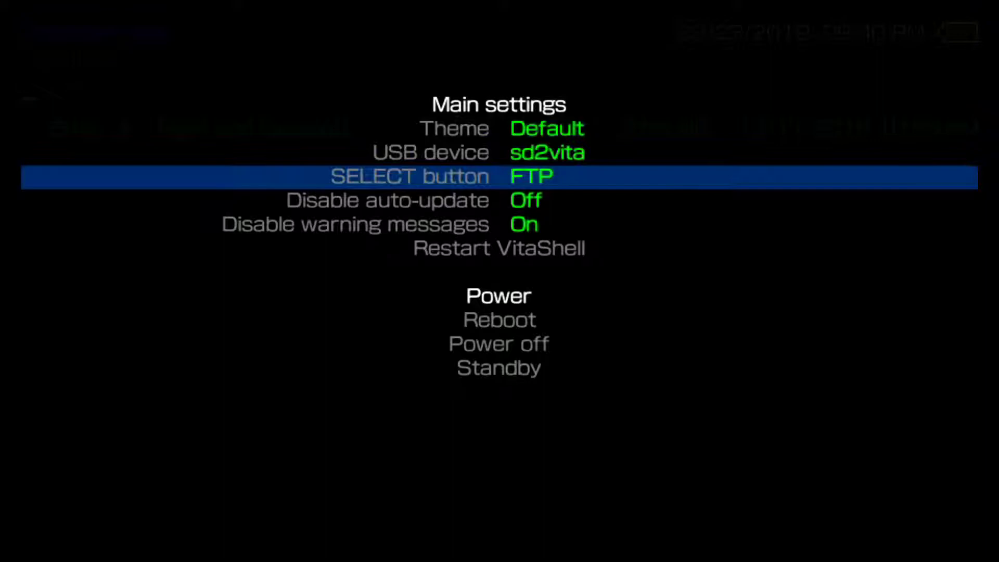
key(Escape)
key(Return)
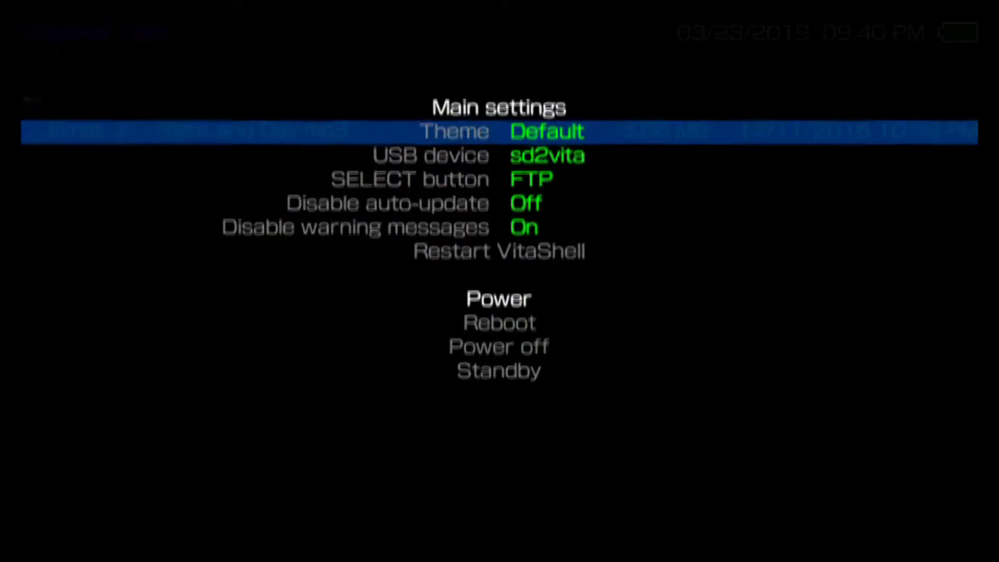
key(Escape)
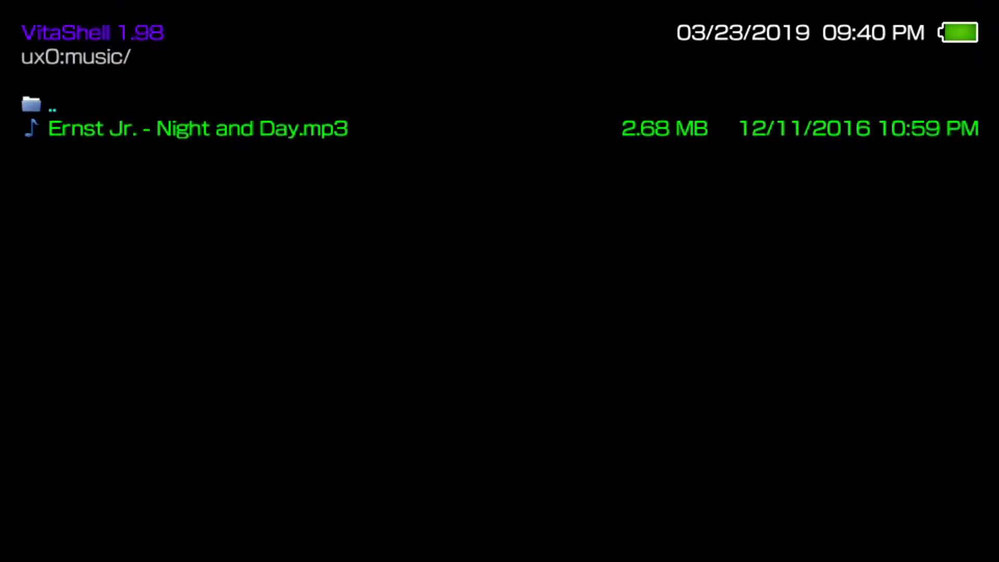
key(shift)
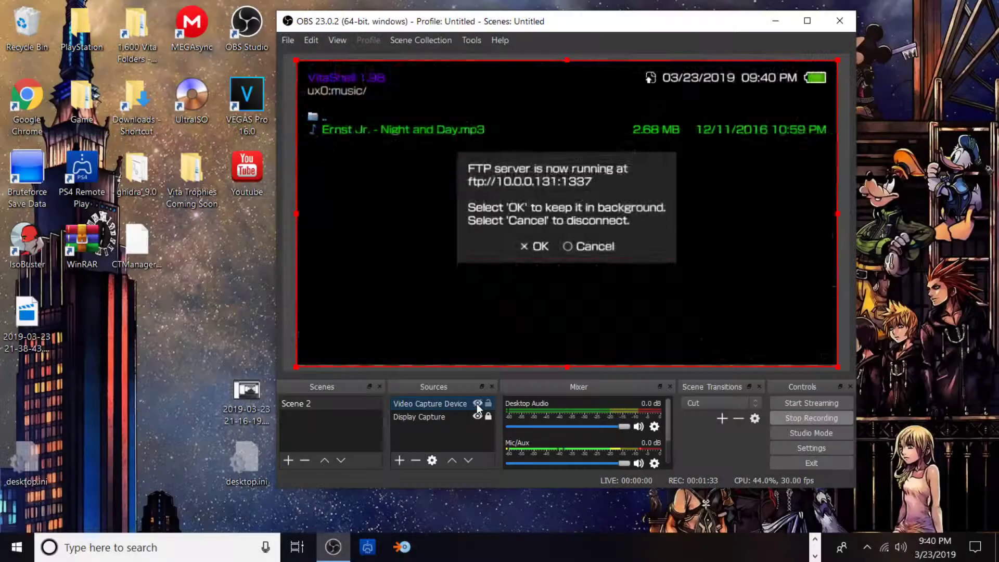
Hide the Video Capture Device source in OBS and switch to the FileZilla window
click(477, 404)
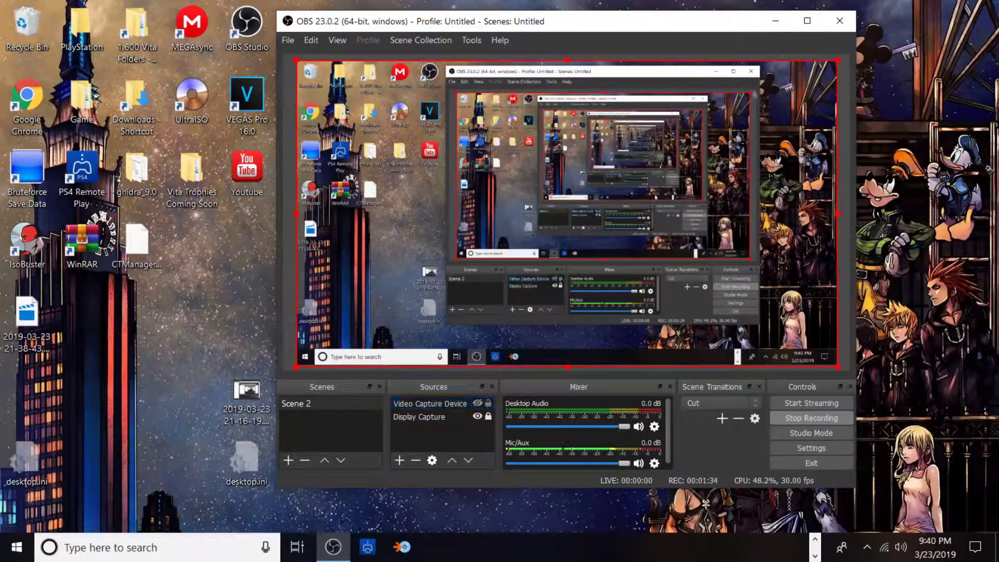
click(783, 22)
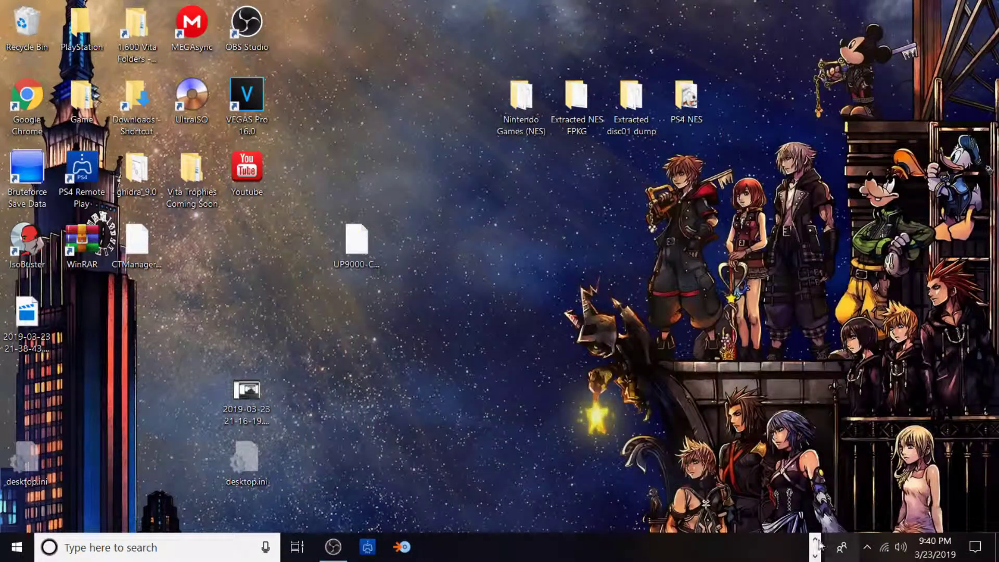
click(589, 552)
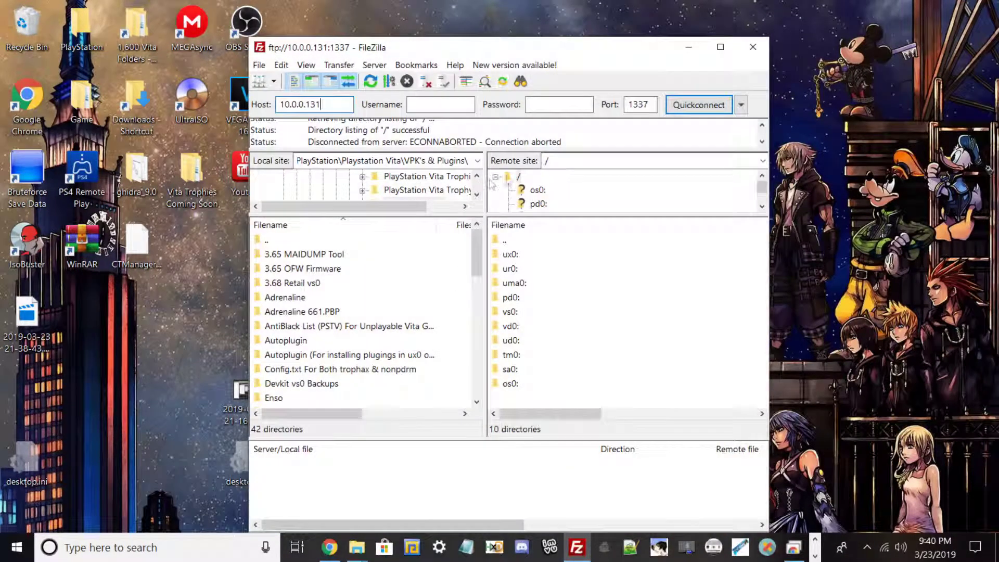
Open the /ux0:/music folder on the remote site
click(720, 48)
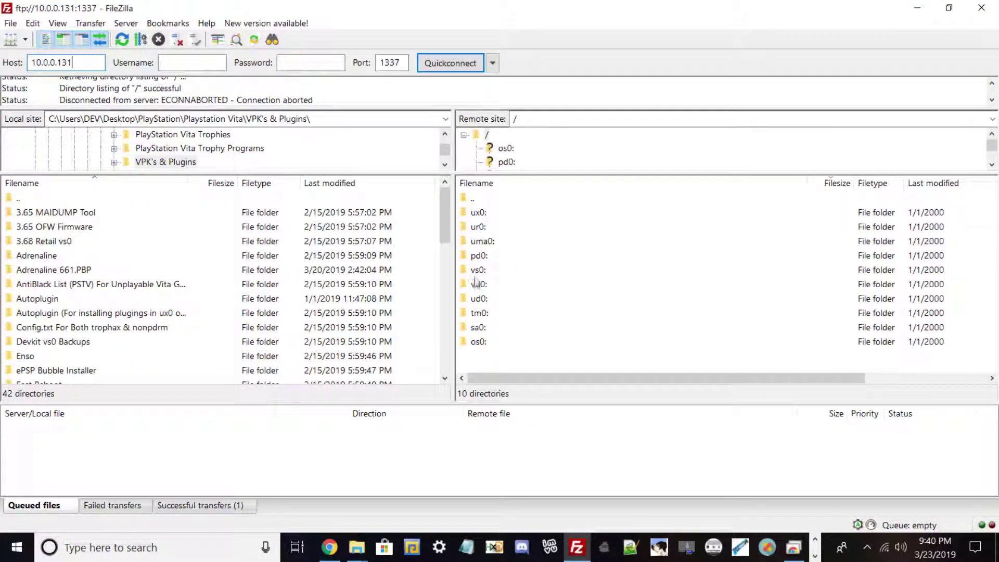
double_click(488, 218)
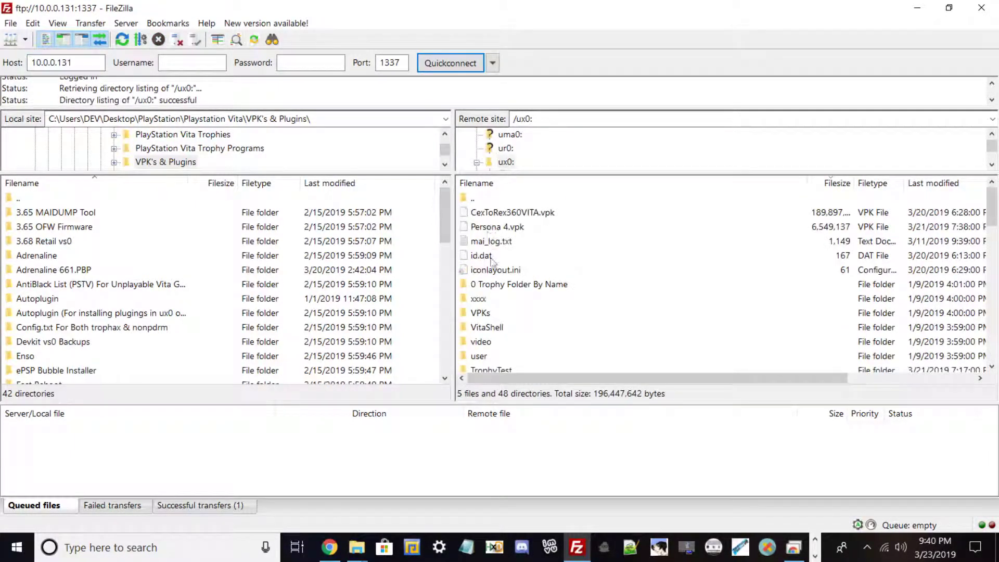
scroll(495, 271, down, 3)
scroll(494, 284, down, 3)
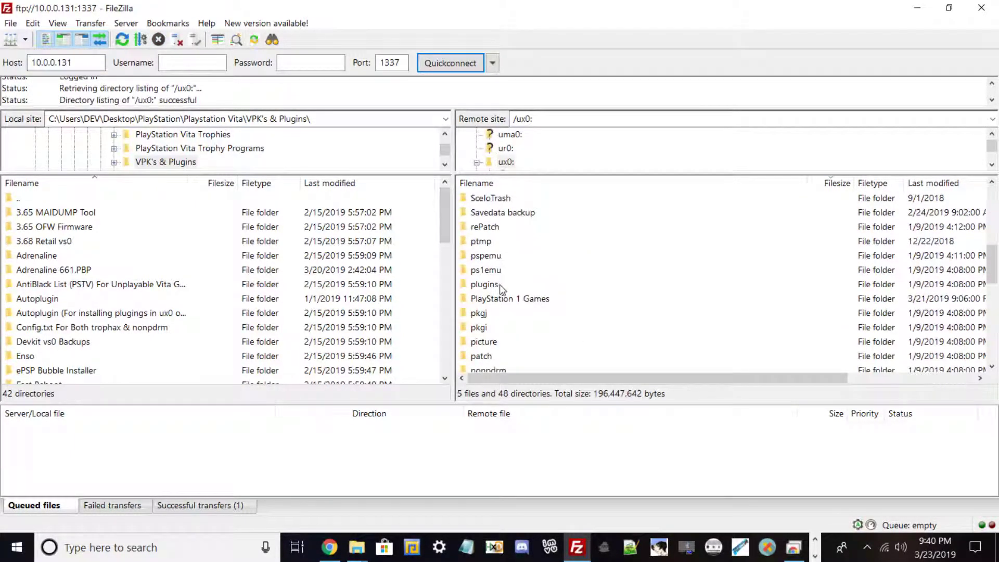
click(498, 342)
double_click(498, 344)
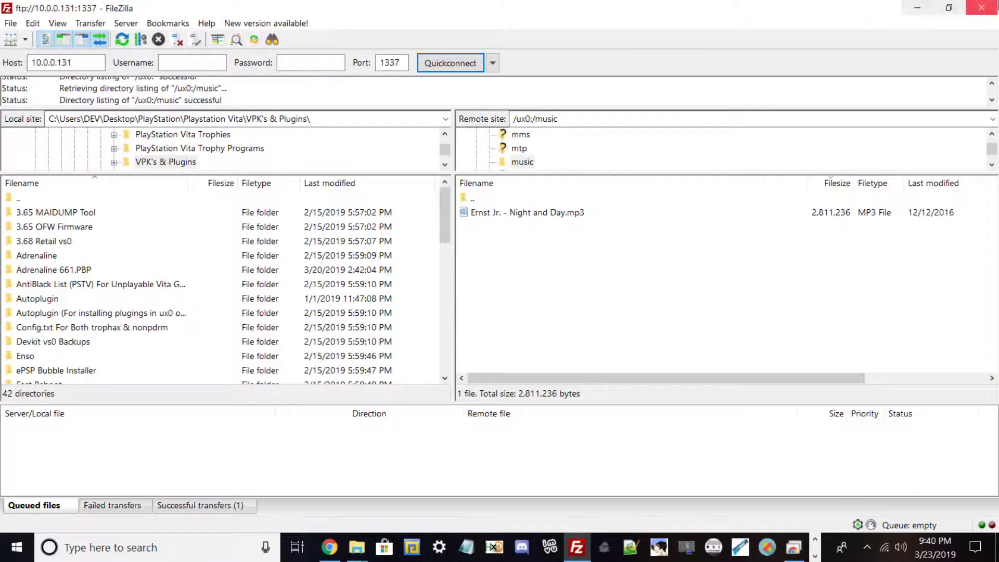
Restore FileZilla to a smaller window and open the Music library in File Explorer
click(949, 7)
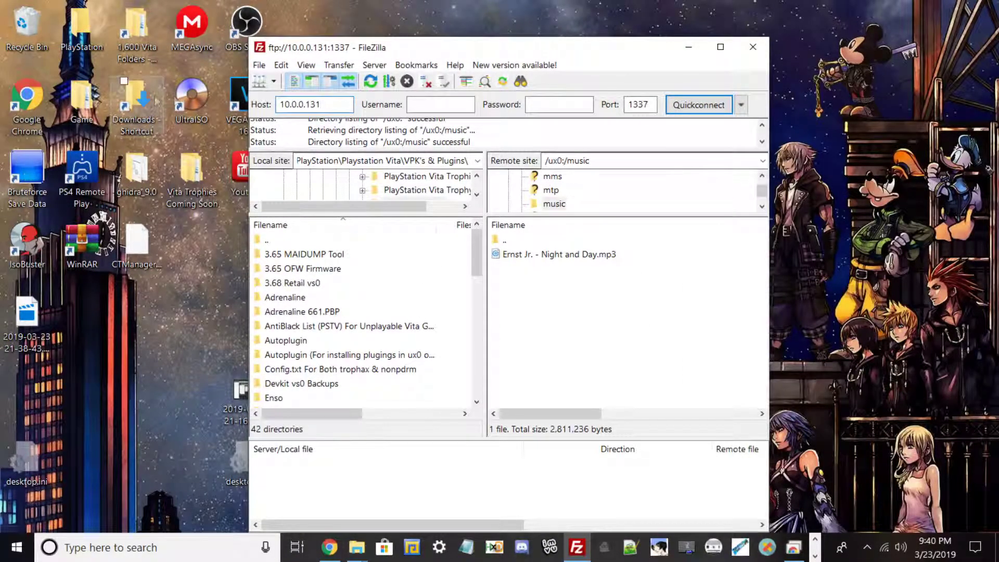
click(89, 110)
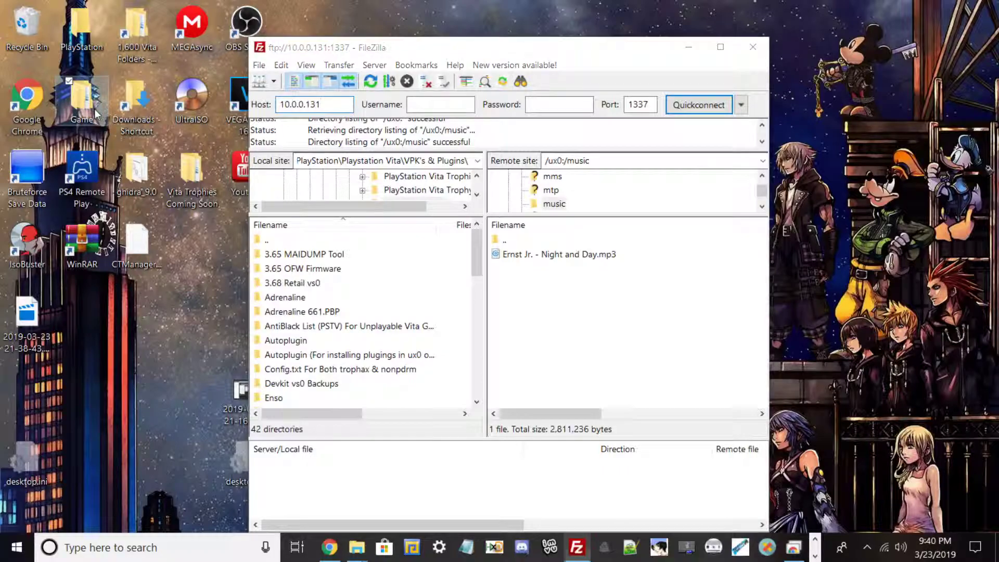
double_click(87, 102)
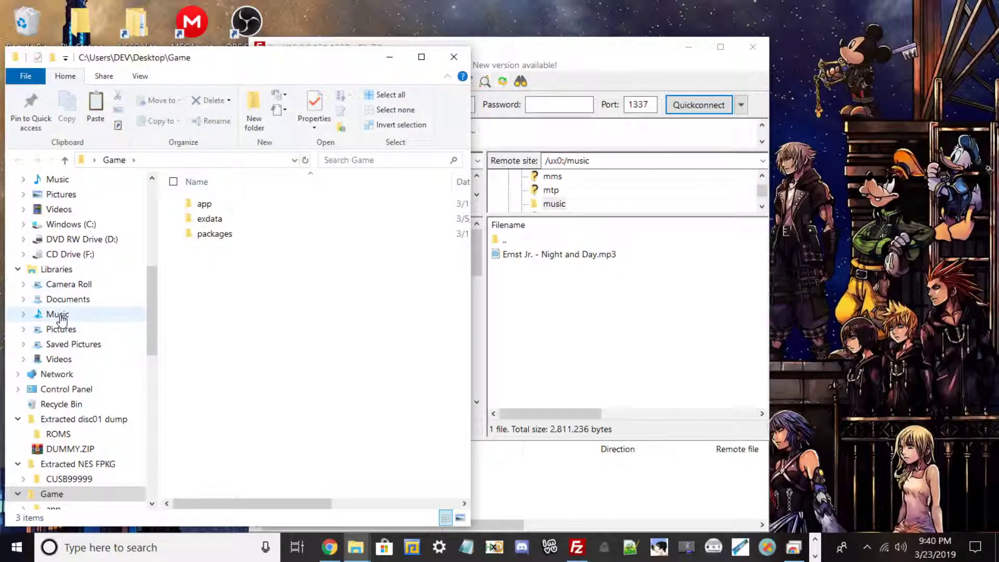
click(58, 314)
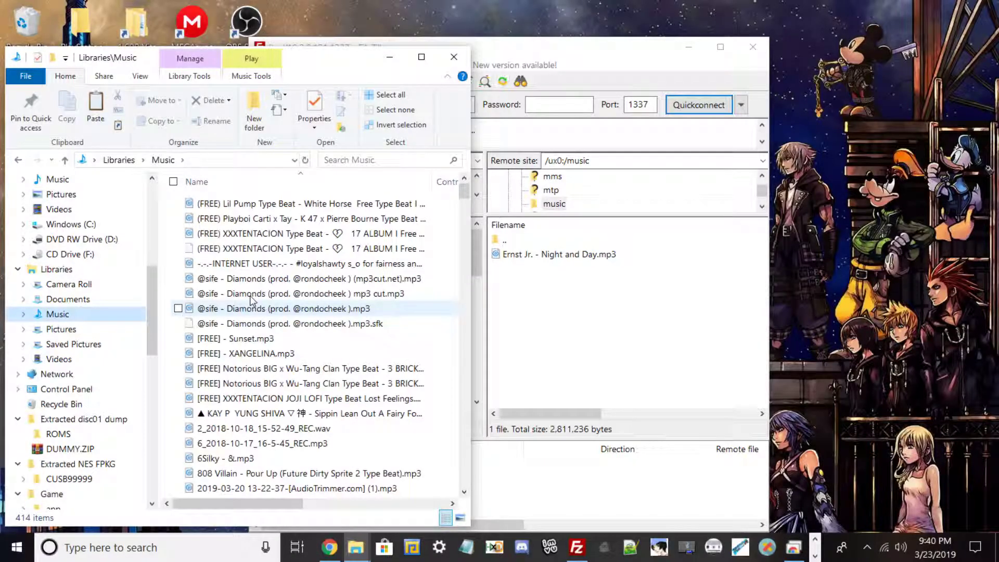
Try to upload the second "(FREE) XXXTENTACION Type Beat" file from the Music library to /ux0:/music
scroll(469, 202, down, 1)
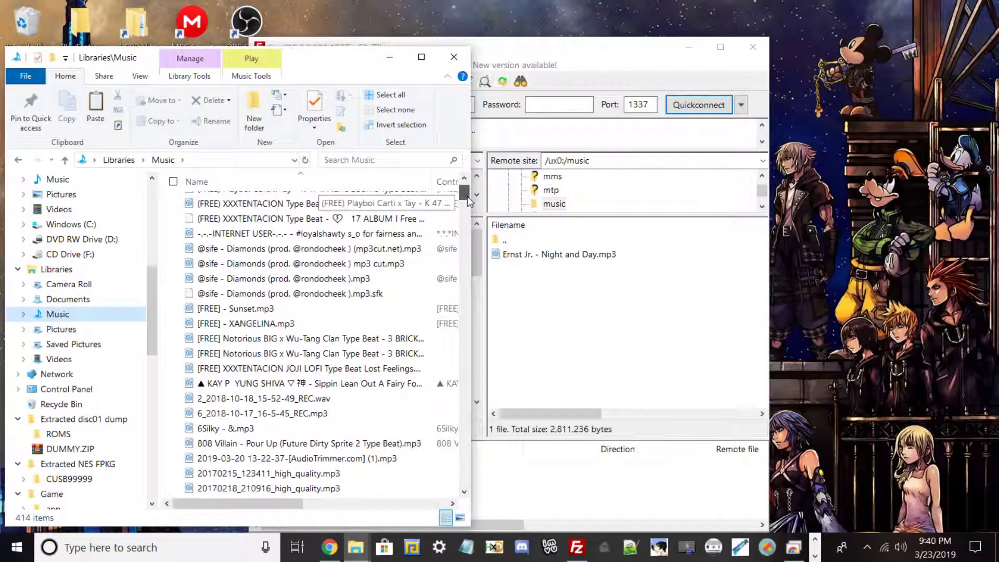
drag(311, 219, 560, 343)
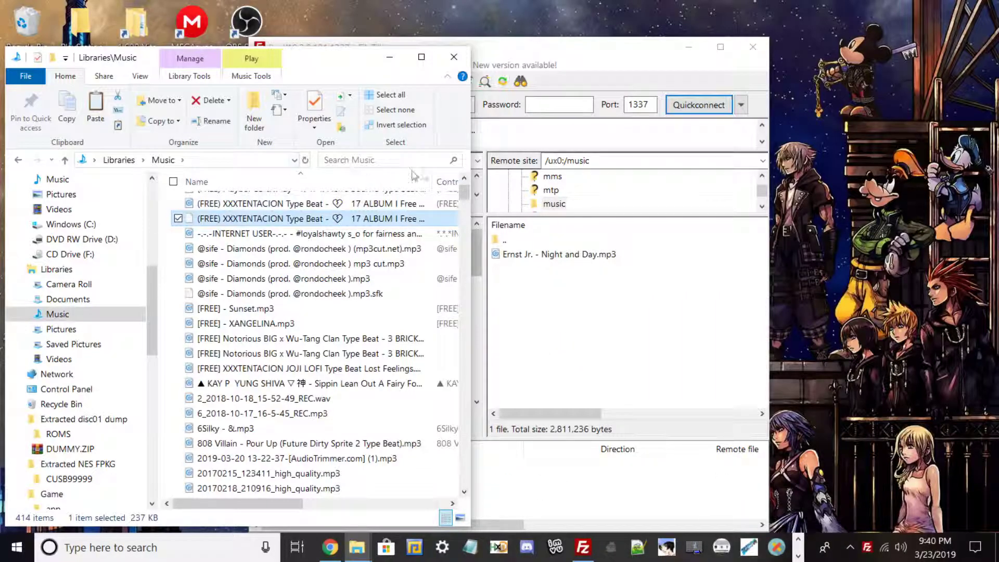
click(555, 59)
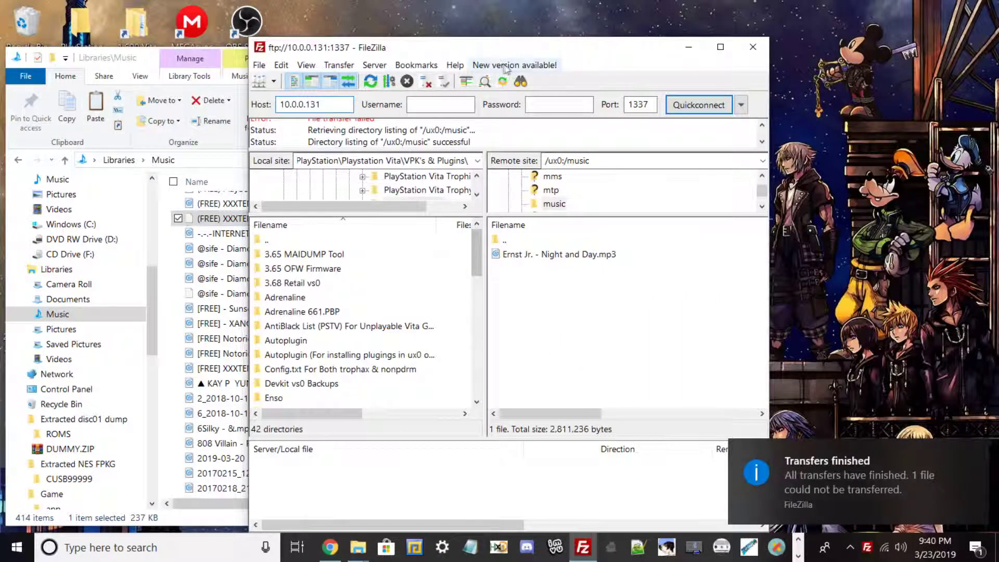
drag(508, 47, 535, 40)
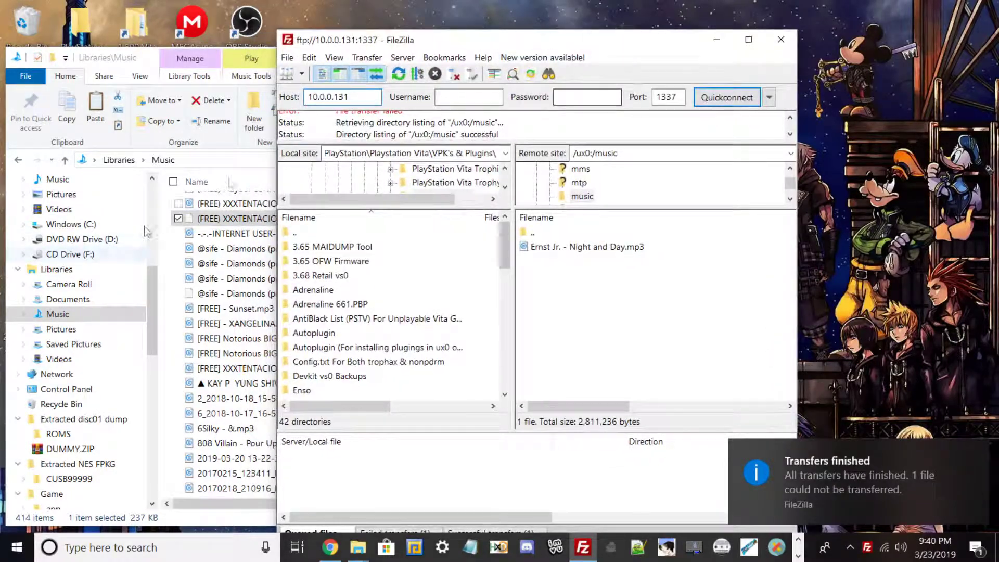
Upload "6Silky - &.mp3" from the Music library to /ux0:/music and enlarge FileZilla to follow the transfer
click(233, 443)
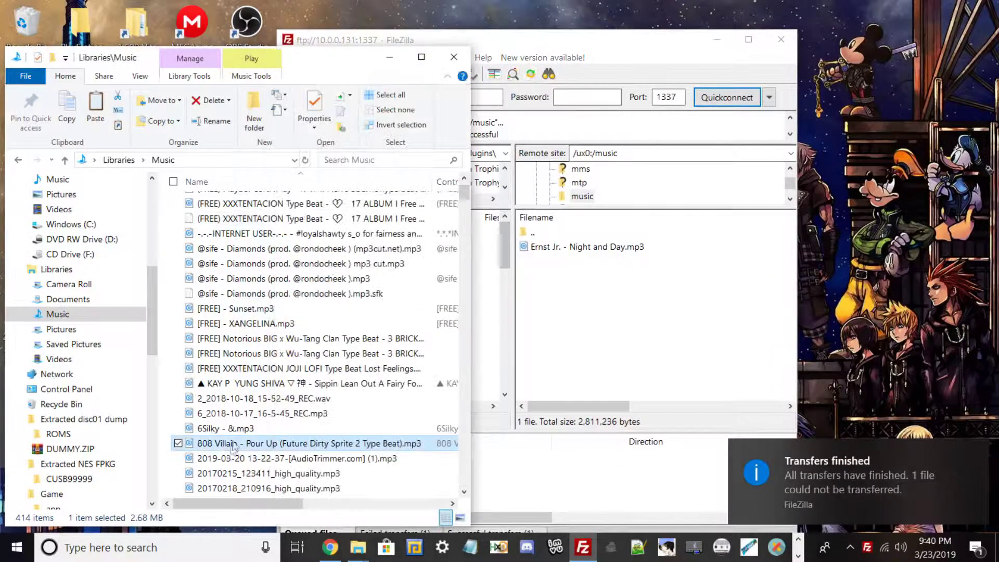
scroll(232, 443, down, 4)
click(226, 253)
drag(225, 254, 611, 311)
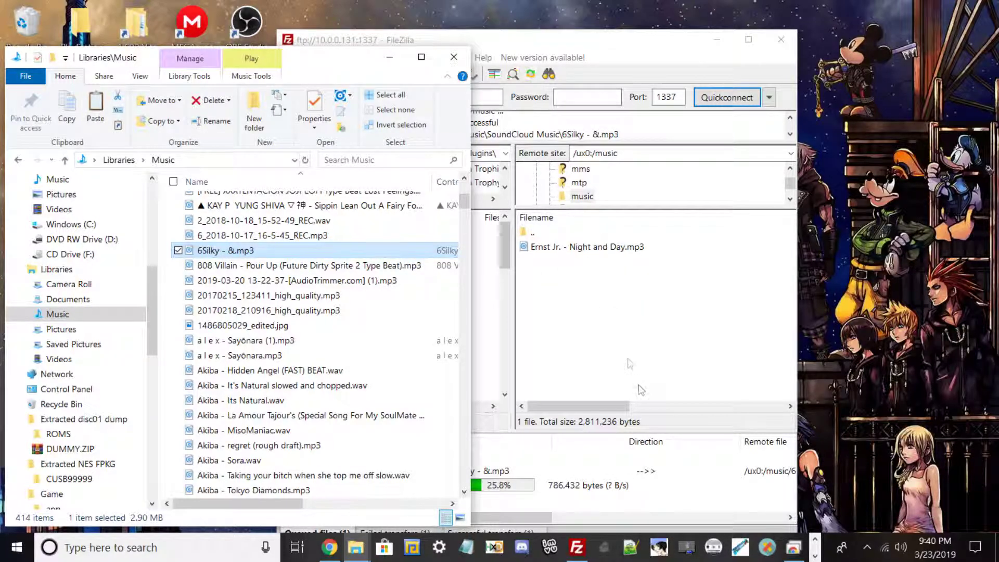
click(568, 41)
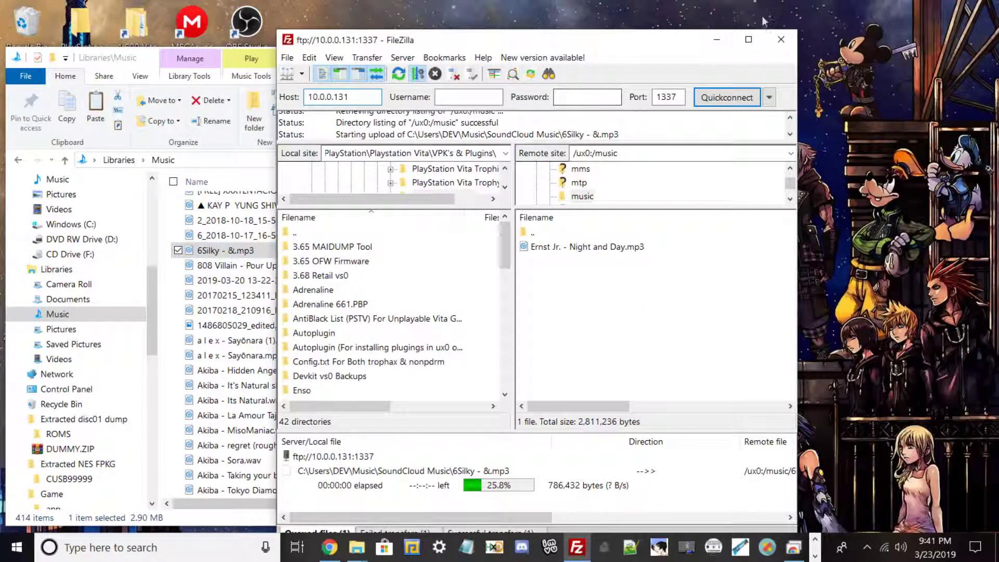
click(748, 39)
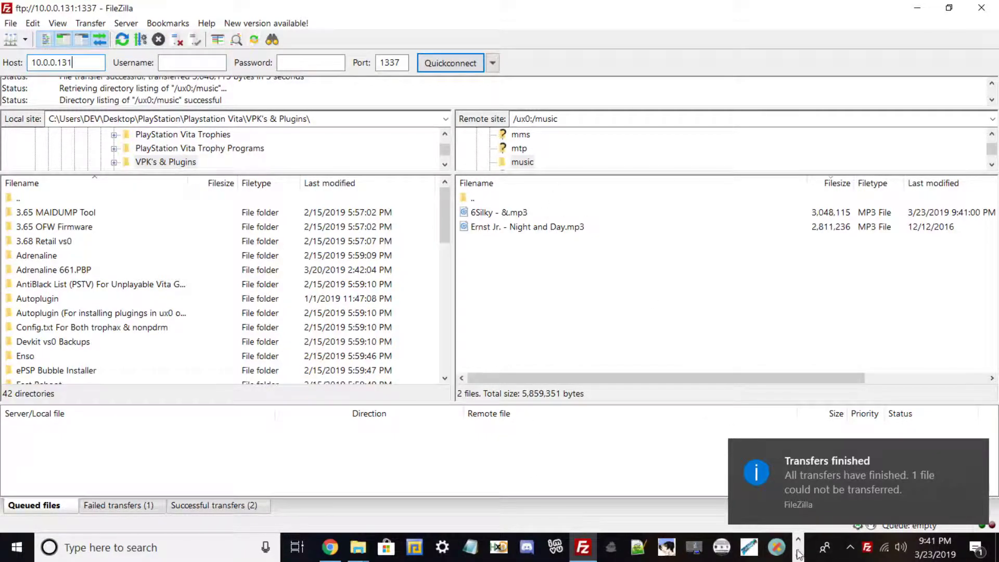
Switch back to VitaShell and keep the FTP server running in the background
click(367, 549)
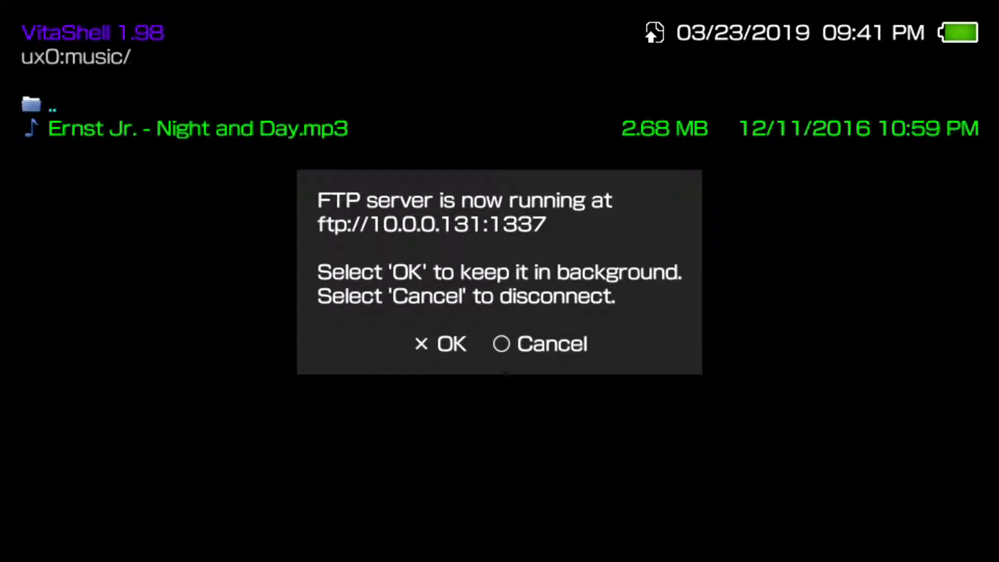
key(Return)
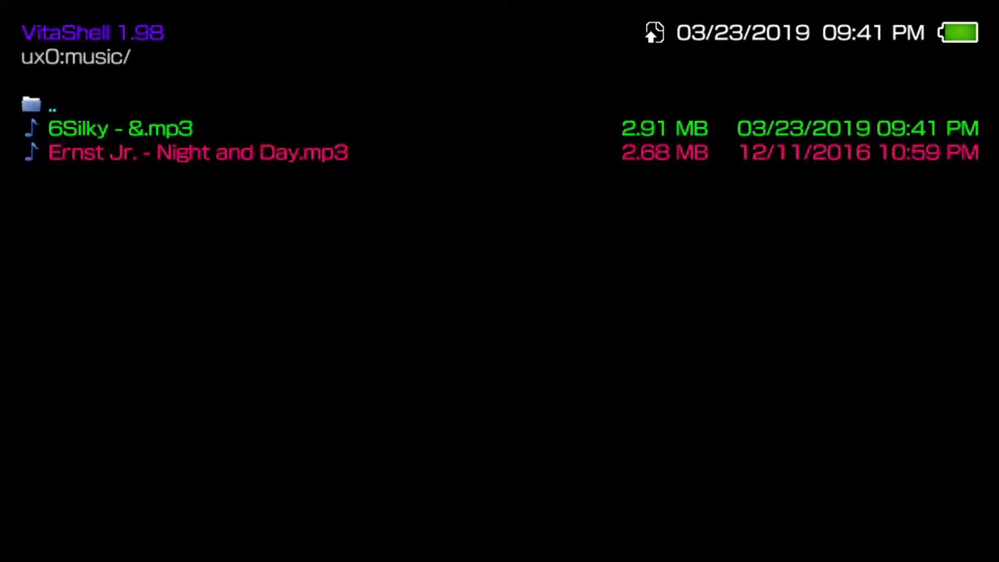
Play the uploaded "6Silky - &.mp3" in the music folder
key(Up)
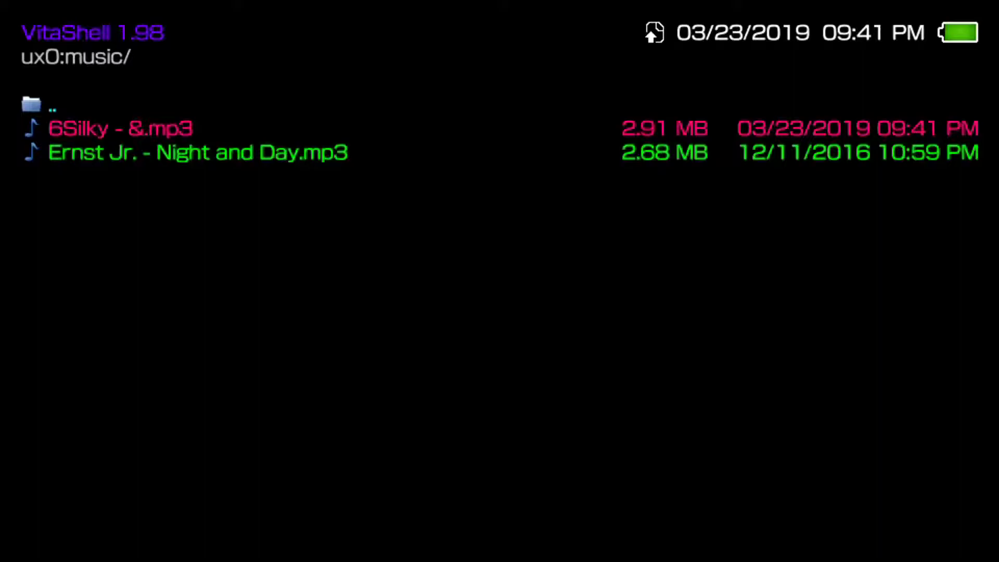
key(Down)
key(Up)
key(Return)
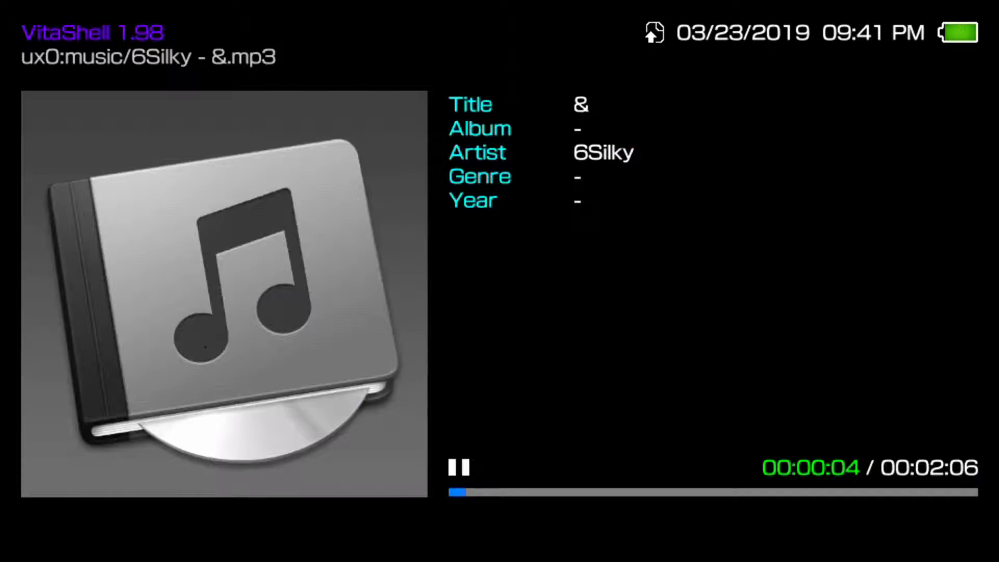
Skip to "Ernst Jr. - Night and Day.mp3", return to its beginning and toggle its playback
key(Right)
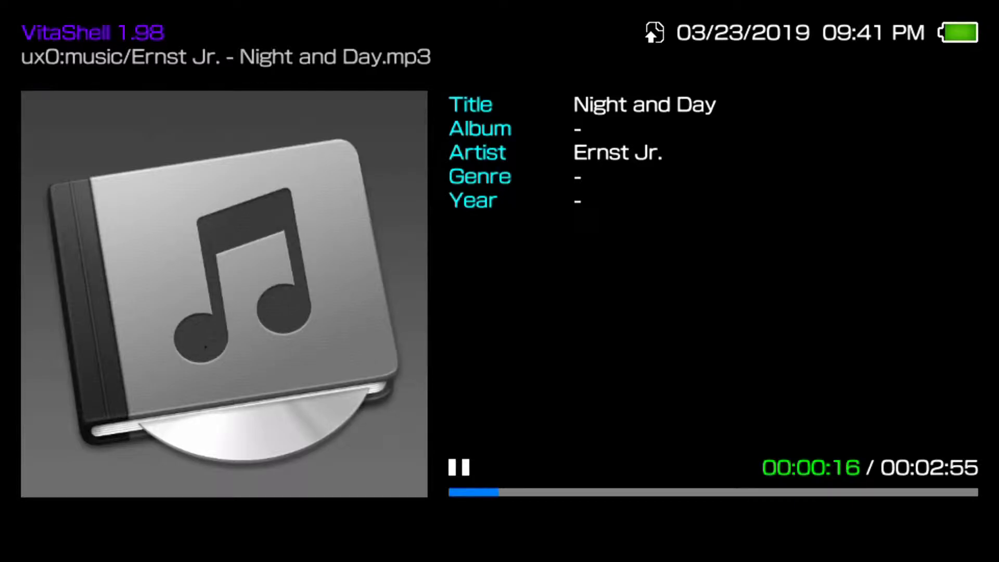
key(Left)
key(space)
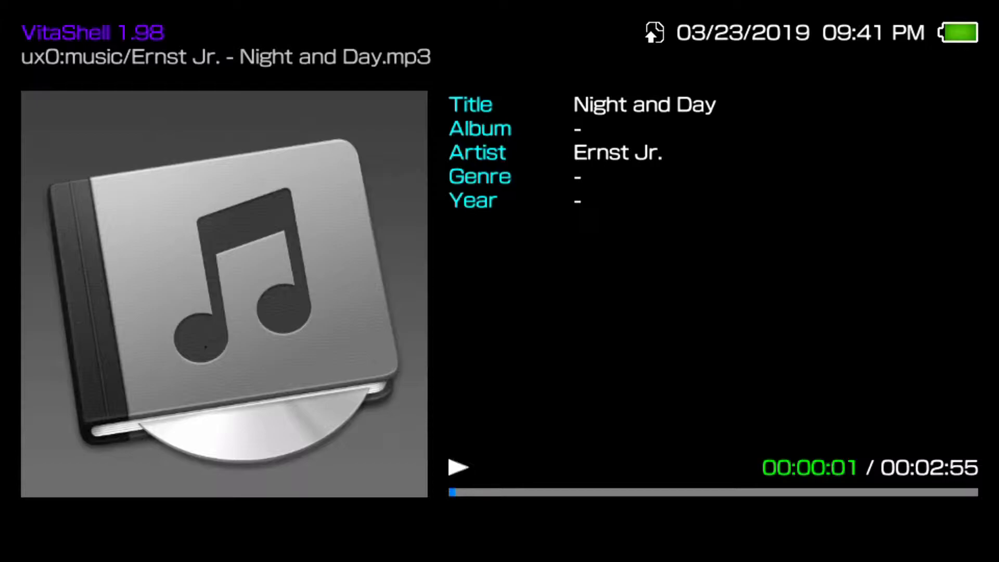